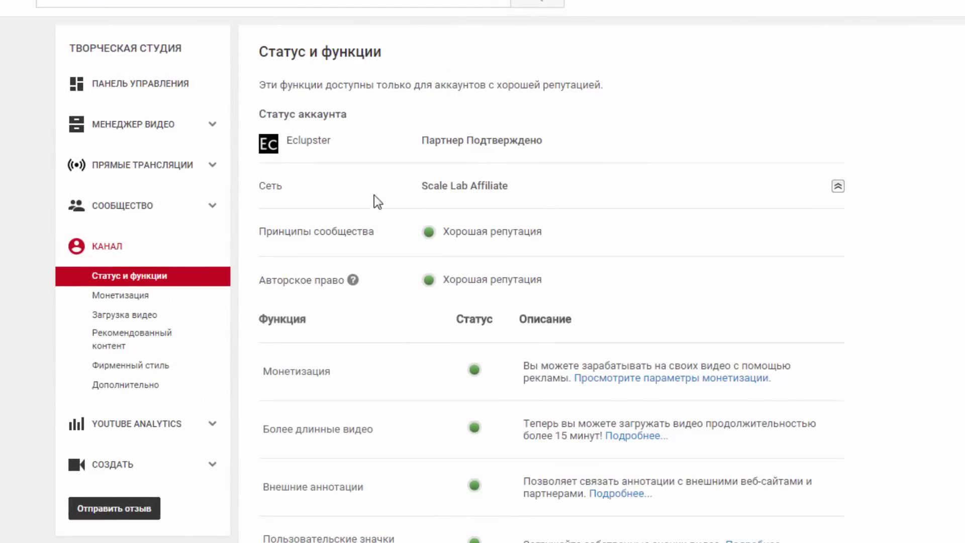
pyautogui.moveTo(421, 185); pyautogui.dragTo(509, 186)
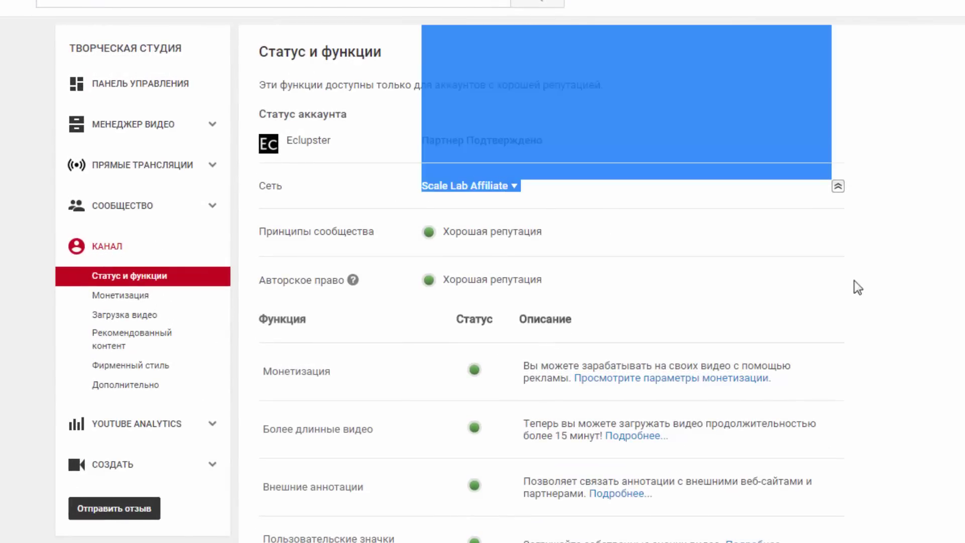
pyautogui.click(942, 247)
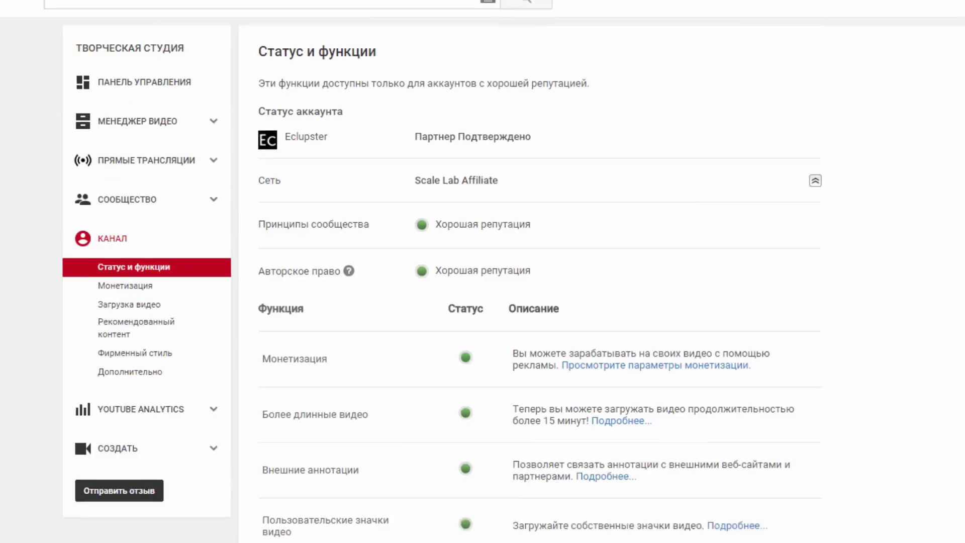
# Open the video manager and select all of the channel's videos, including those beyond the current page.
pyautogui.click(151, 108)
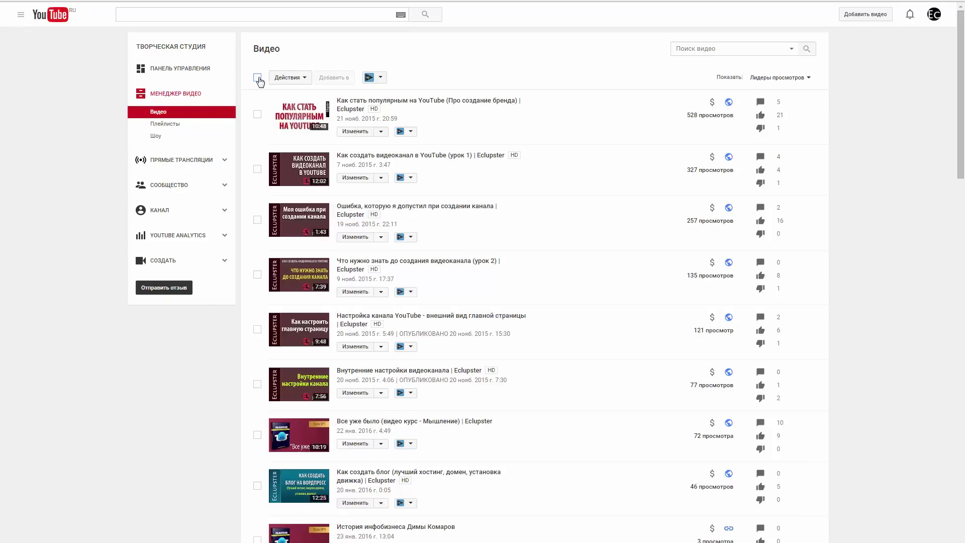
pyautogui.click(257, 77)
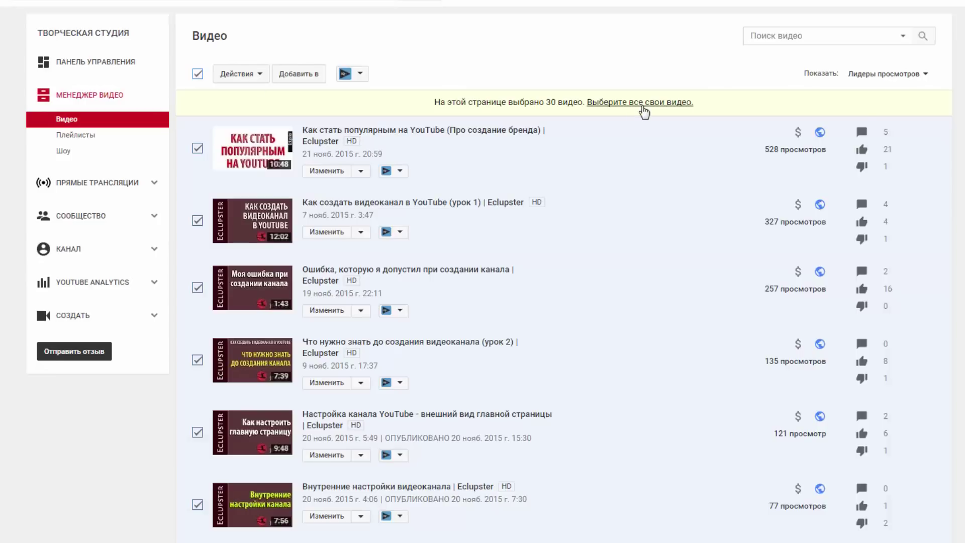
pyautogui.click(643, 104)
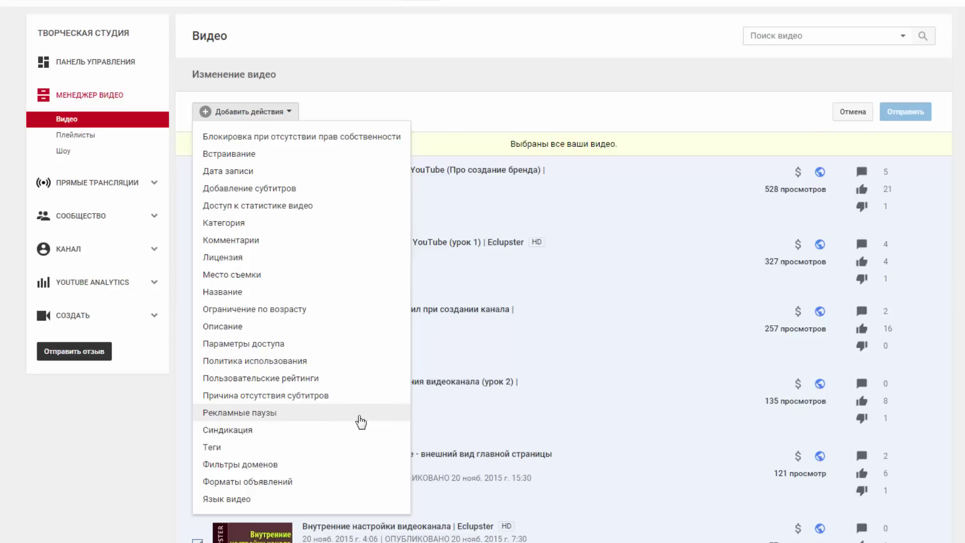
# Add the usage policy "Monetize in all countries" and the ad formats, with all five format options enabled, to the bulk edit.
pyautogui.click(298, 361)
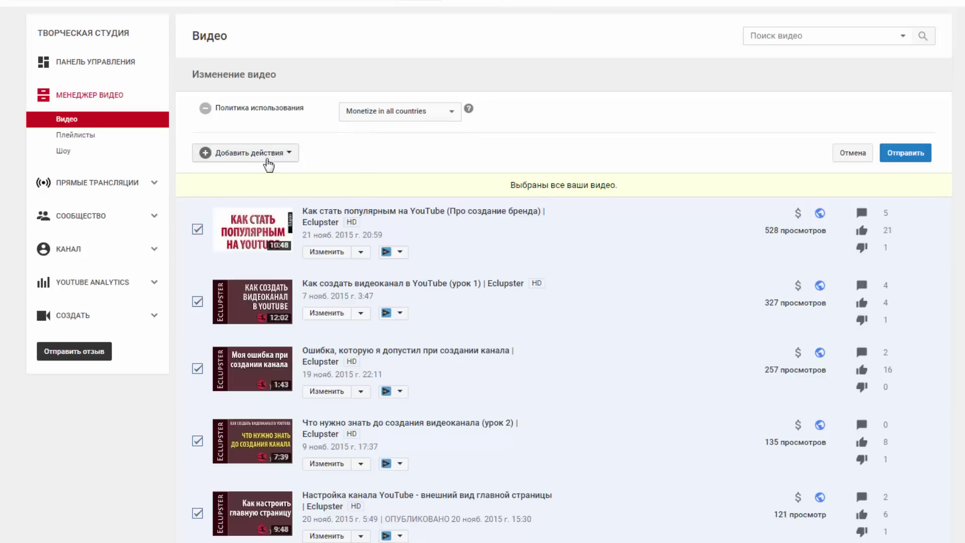
pyautogui.click(274, 159)
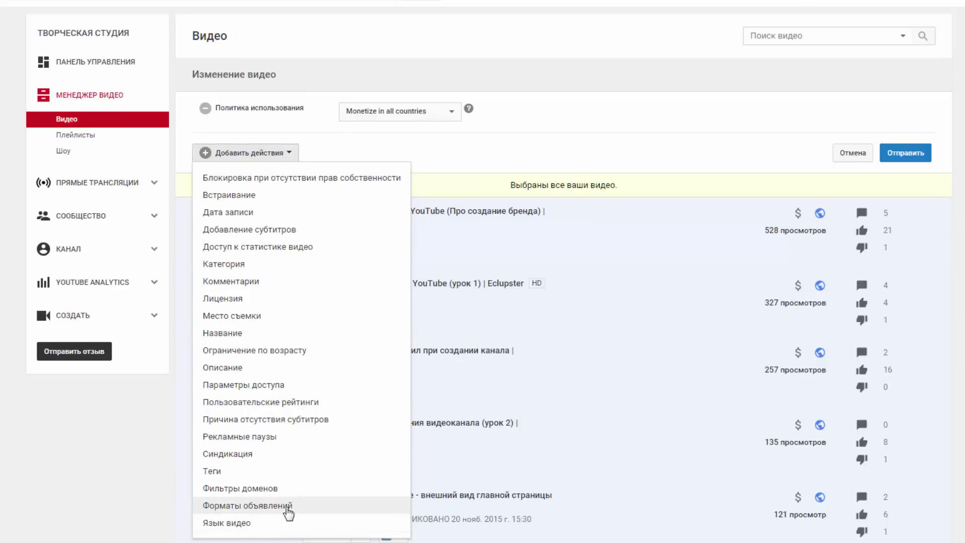
pyautogui.click(288, 507)
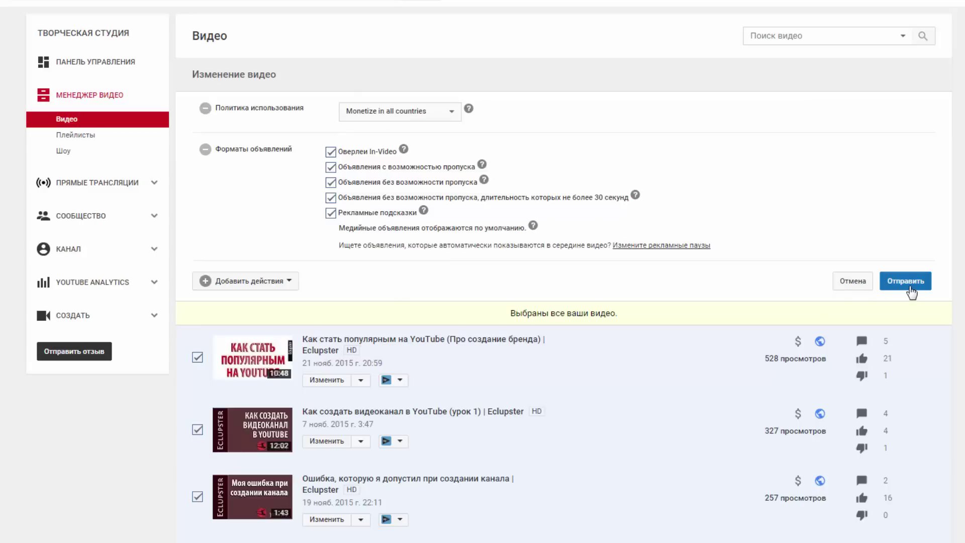
# Submit the bulk edit, acknowledge that it cannot be undone, and confirm the update.
pyautogui.click(910, 288)
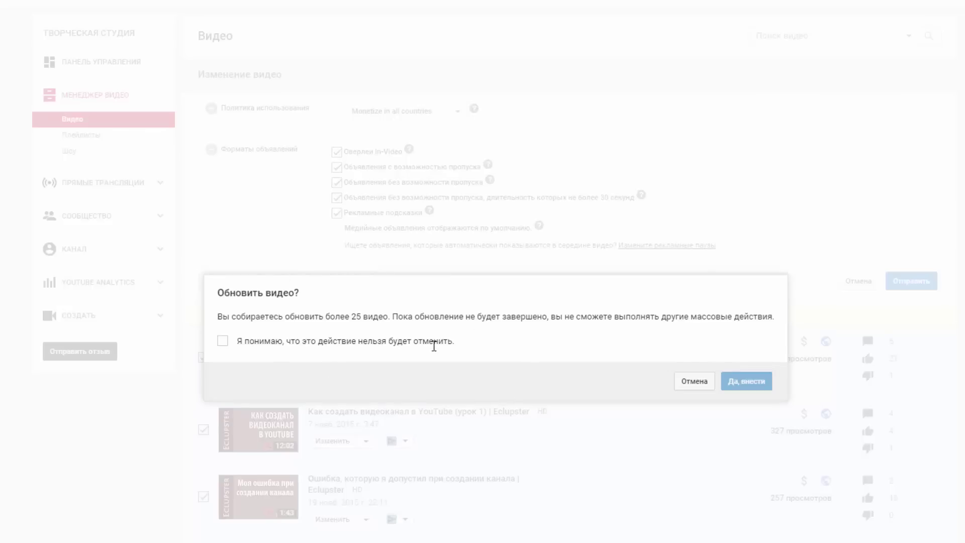
pyautogui.click(223, 342)
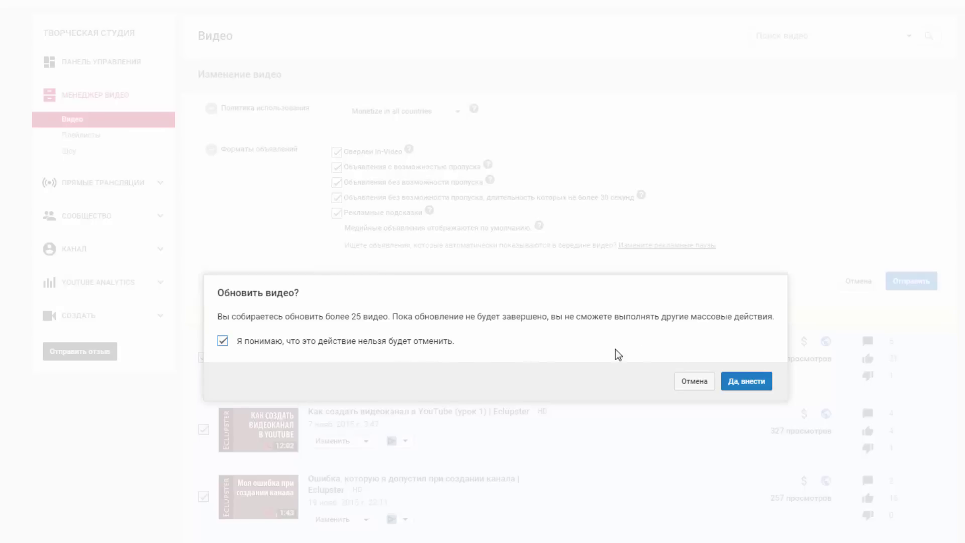
pyautogui.click(749, 382)
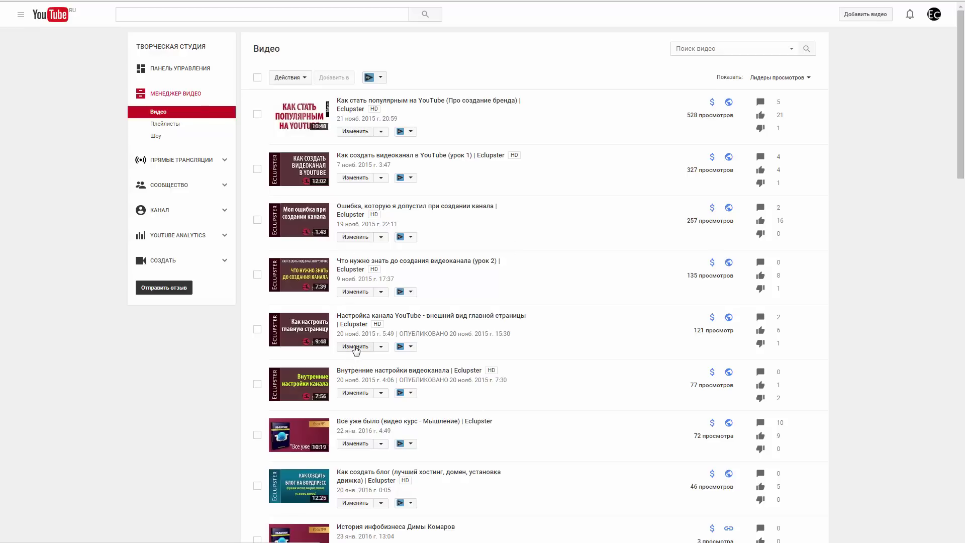
# Set the content policy of the video "Настройка канала YouTube - внешний вид главной страницы" to "Track in all countries" and save it.
pyautogui.click(355, 347)
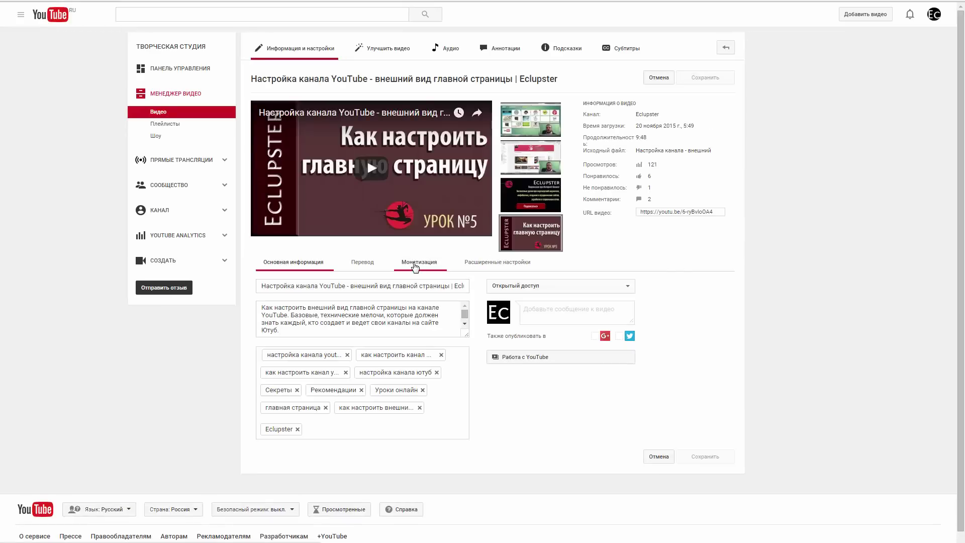
pyautogui.click(415, 267)
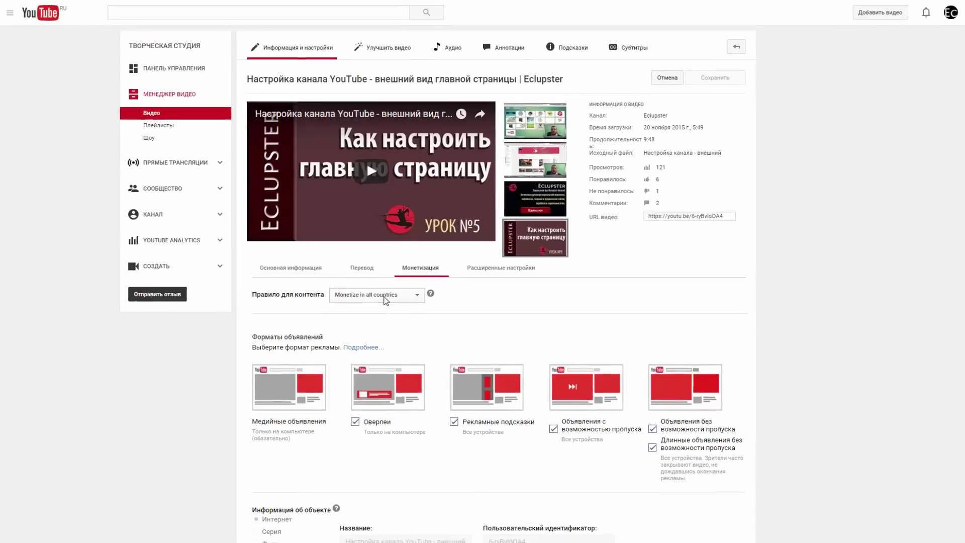
pyautogui.click(385, 291)
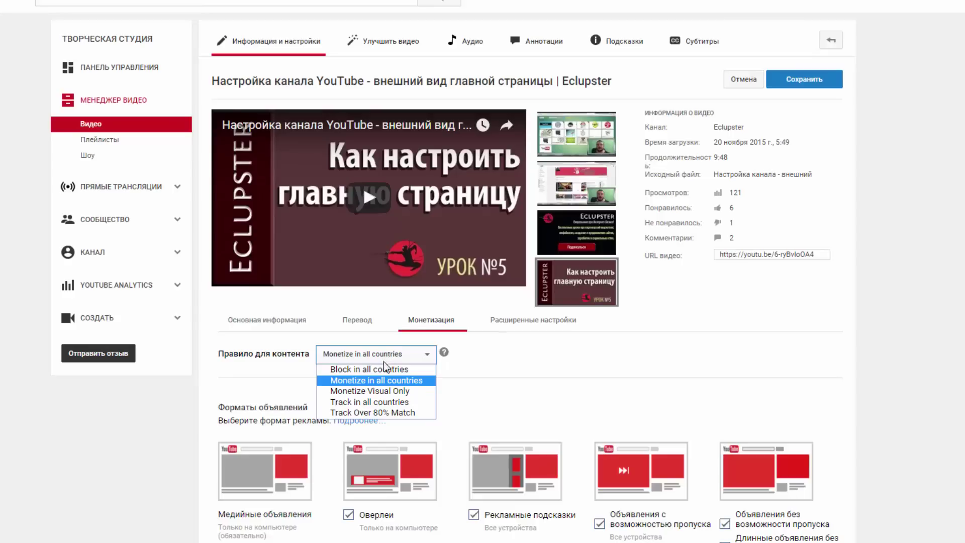
pyautogui.click(399, 402)
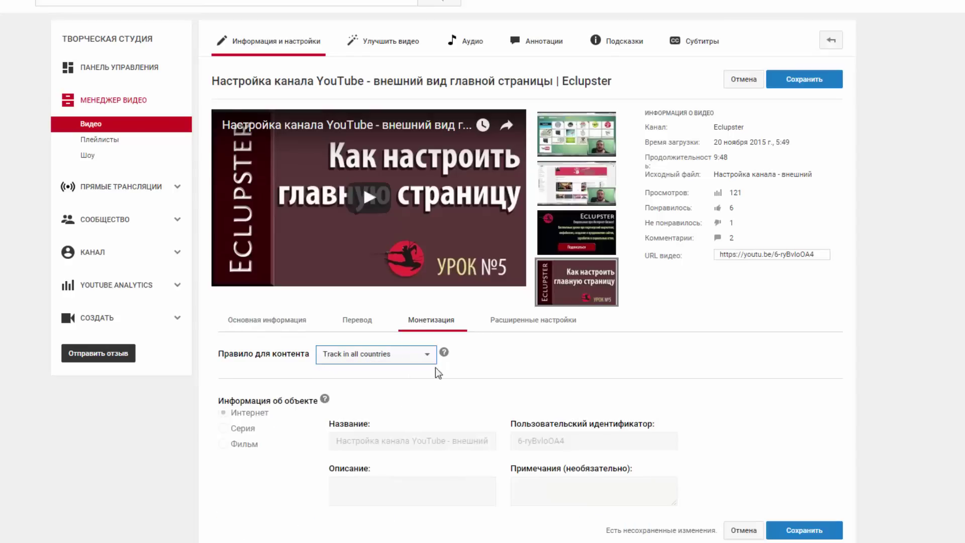
pyautogui.click(822, 533)
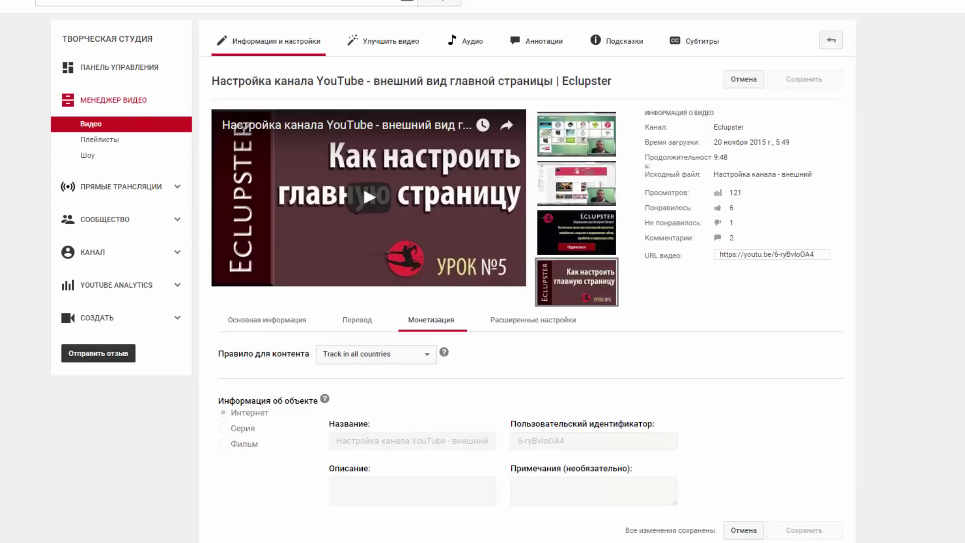
# Return to the most-viewed video list and check the monetization status of "Настройка канала YouTube - внешний вид главной страницы".
pyautogui.hotkey('alt', 'Left')
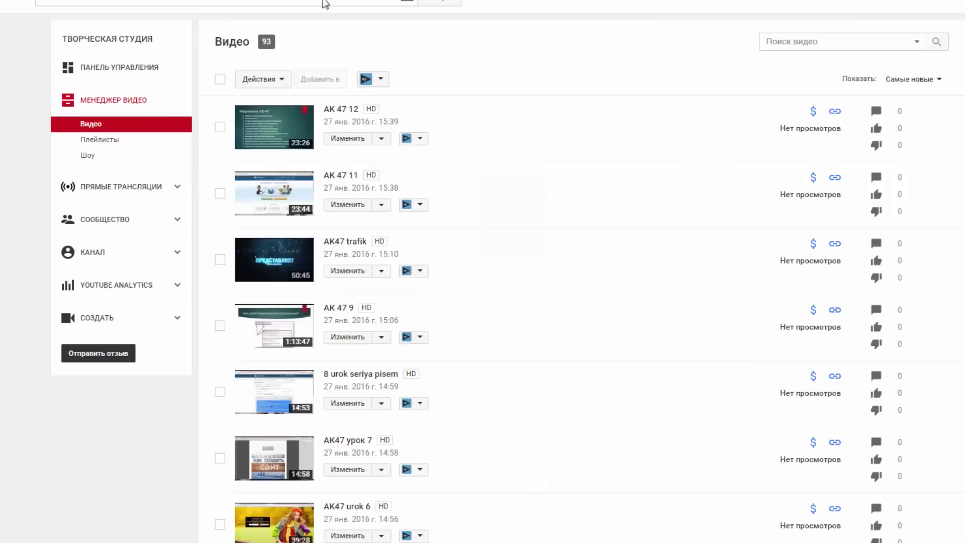
pyautogui.click(359, 79)
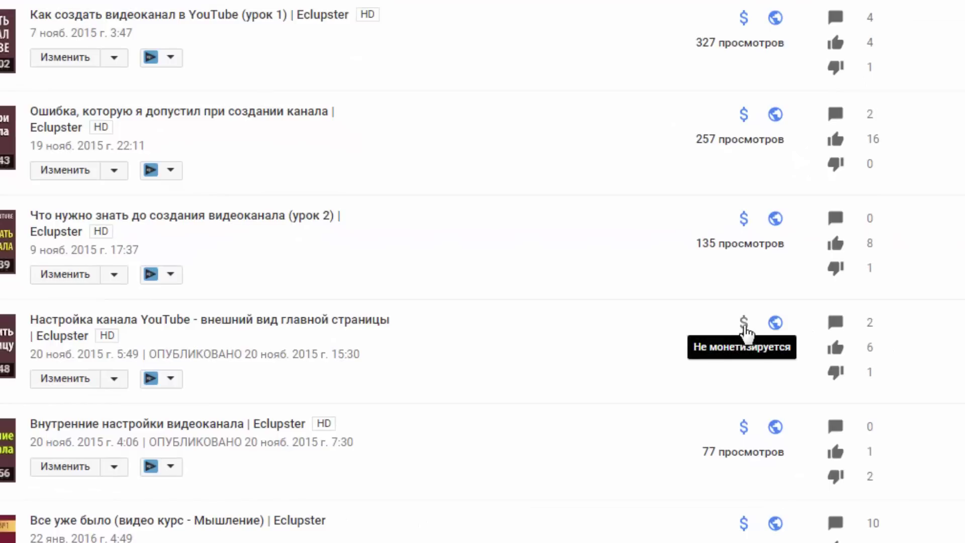
pyautogui.moveTo(744, 328)
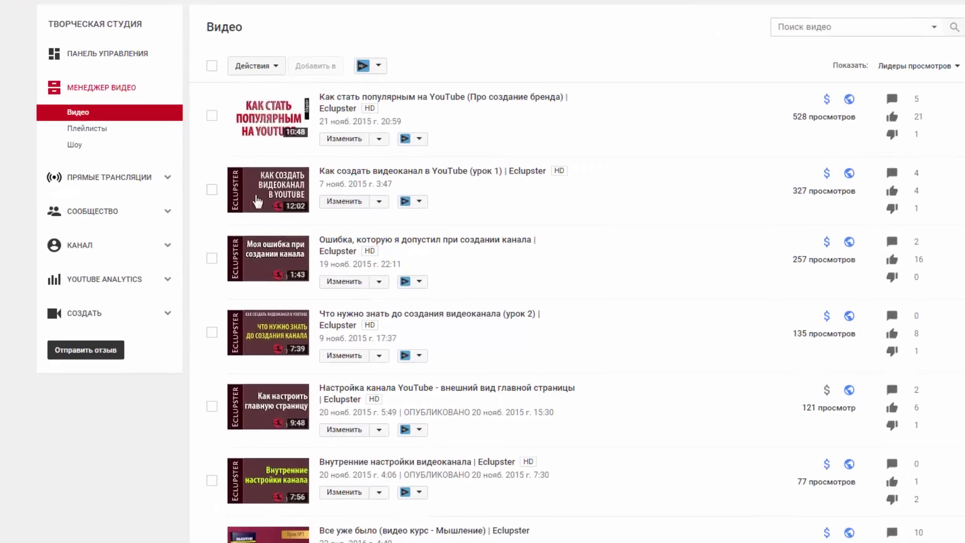
# Open the monetization settings of "Как создать видеоканал в YouTube (урок 1)" and insert an ad break at 5:12.
pyautogui.click(332, 202)
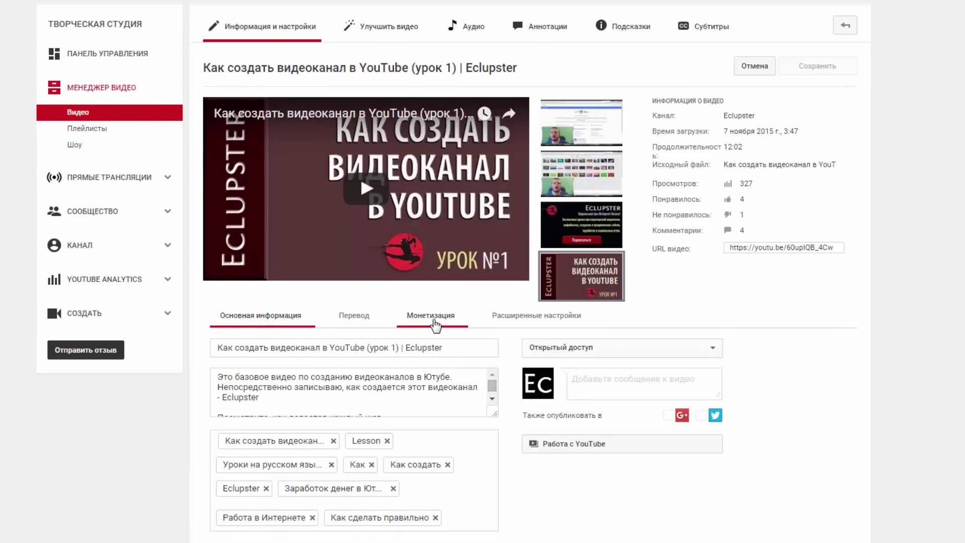
pyautogui.click(434, 324)
pyautogui.scroll(-4, 754, 403)
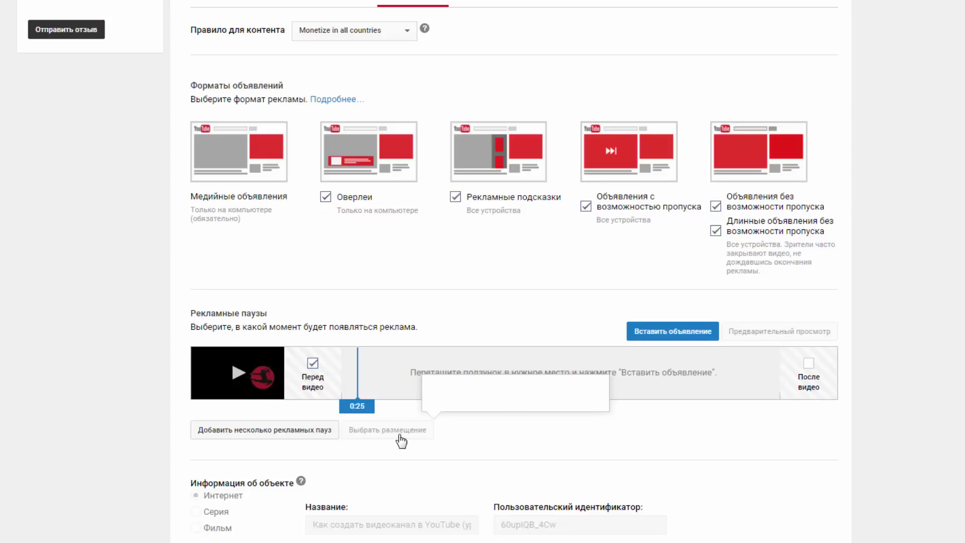
pyautogui.moveTo(358, 398); pyautogui.dragTo(531, 400)
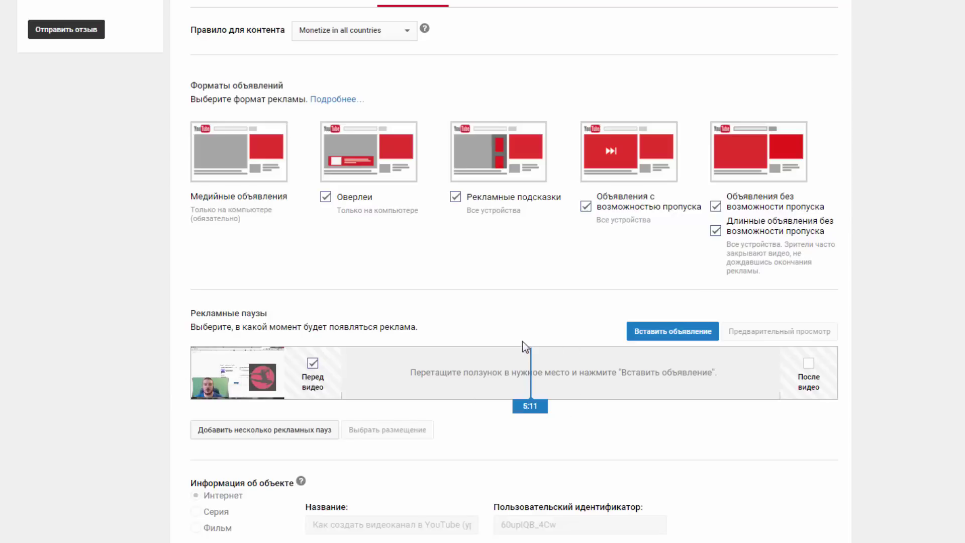
pyautogui.moveTo(531, 409); pyautogui.dragTo(532, 408)
pyautogui.click(666, 333)
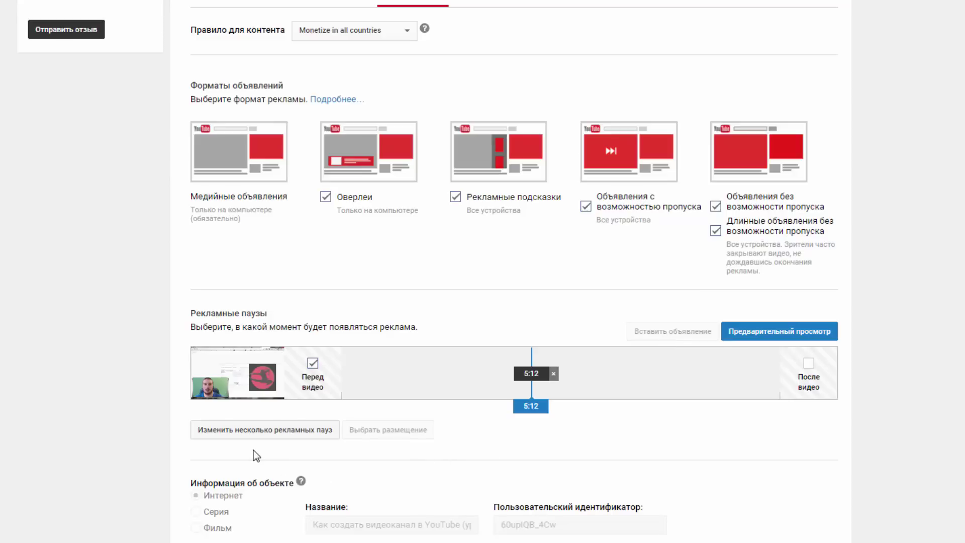
# Open the multiple ad breaks for editing and replace the existing break time with 1:05:15.
pyautogui.click(261, 435)
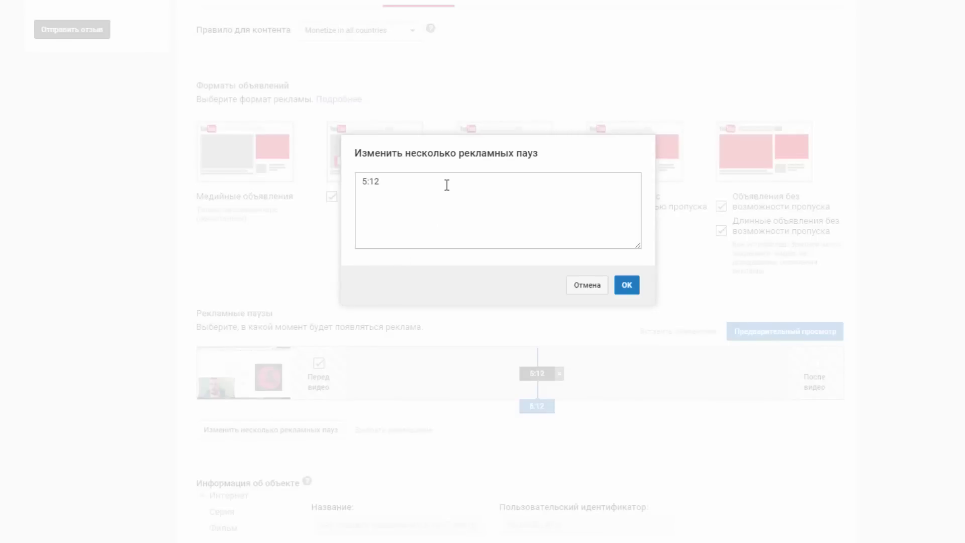
pyautogui.moveTo(447, 185); pyautogui.dragTo(268, 194)
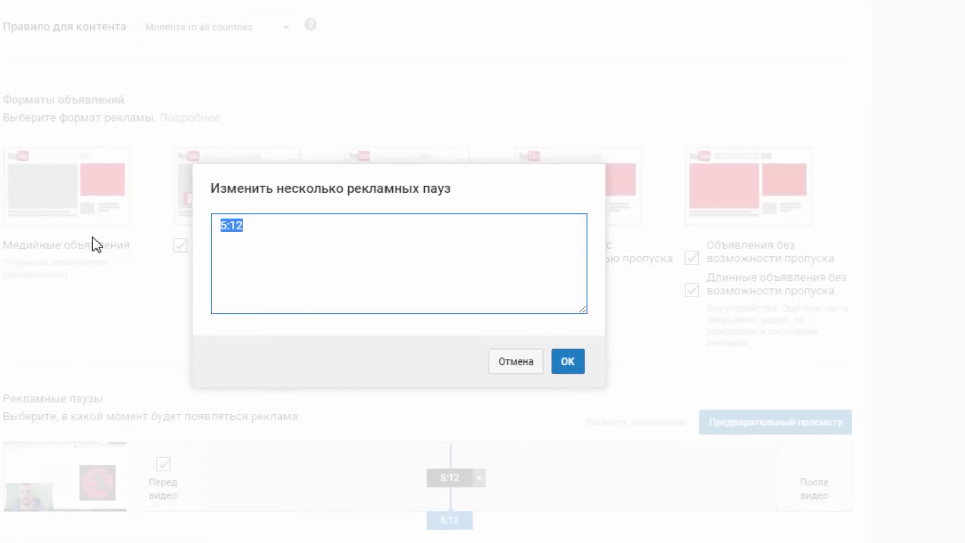
pyautogui.write('1')
pyautogui.write(':')
pyautogui.write('05')
pyautogui.write(':15')
# Replace the ad break entry with the list 3:00, 7:00, 9:00.
pyautogui.moveTo(285, 231); pyautogui.dragTo(181, 222)
pyautogui.write('7:00')
pyautogui.press('Home')
pyautogui.write('3^00')
pyautogui.press('Left')
pyautogui.press('BackSpace')
pyautogui.write(':')
pyautogui.press('Right')
pyautogui.press('Right')
pyautogui.write(',')
pyautogui.click(304, 227)
pyautogui.write(', 9:00')
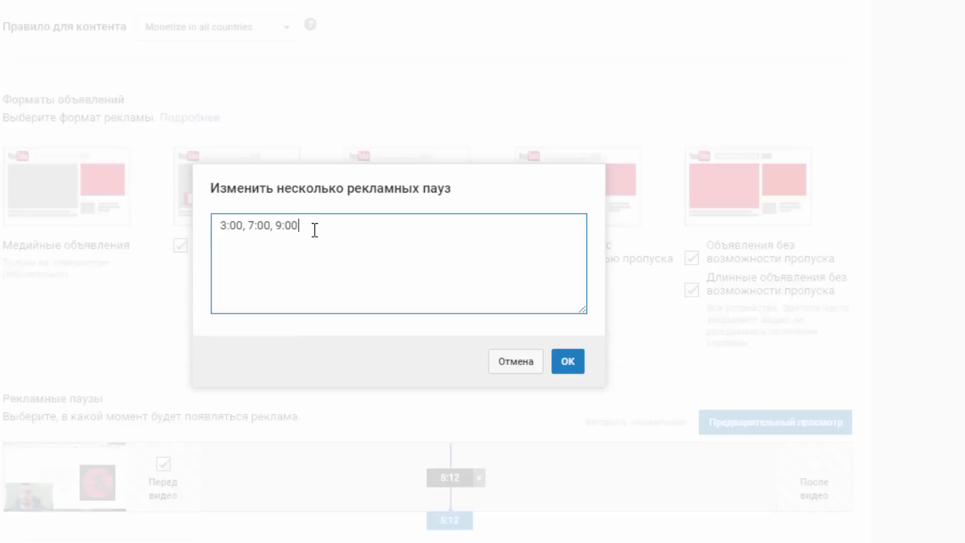
# Reduce the ad break list to a single break at 5:00 and apply it to the video timeline.
pyautogui.moveTo(312, 229); pyautogui.dragTo(188, 230)
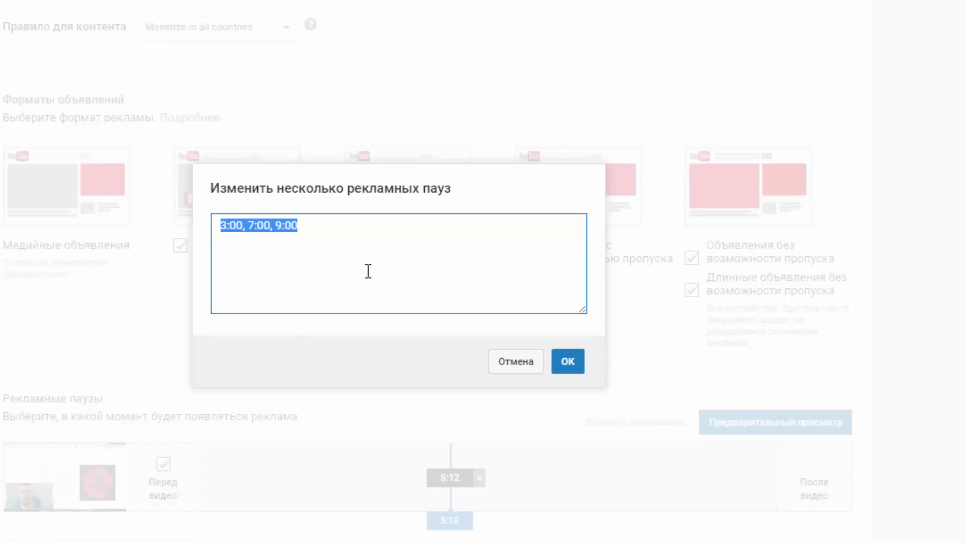
pyautogui.press('Right')
pyautogui.press('Left')
pyautogui.press('Left')
pyautogui.press('Left')
pyautogui.press('Left')
pyautogui.press('Left')
pyautogui.press('Left')
pyautogui.press('Left')
pyautogui.press('Left')
pyautogui.press('Left')
pyautogui.press('Left')
pyautogui.press('Left')
pyautogui.press('Left')
pyautogui.press('Left')
pyautogui.press('Left')
pyautogui.press('Left')
pyautogui.press('Left')
pyautogui.press('Delete')
pyautogui.press('Delete')
pyautogui.write('5:')
pyautogui.press('Delete')
pyautogui.press('Delete')
pyautogui.press('Delete')
pyautogui.press('Delete')
pyautogui.press('Delete')
pyautogui.press('Delete')
pyautogui.press('Delete')
pyautogui.press('Delete')
pyautogui.press('Delete')
pyautogui.press('Delete')
pyautogui.press('Delete')
pyautogui.press('Delete')
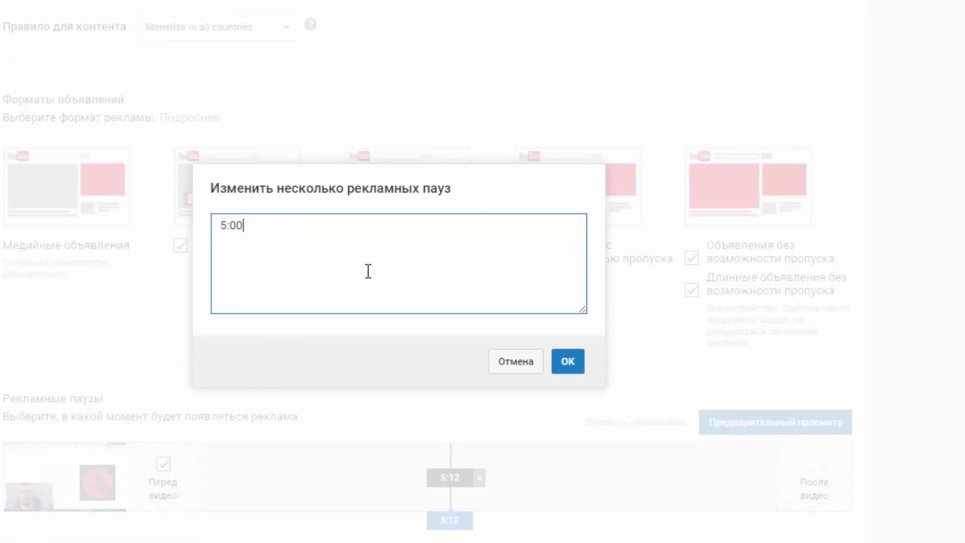
pyautogui.click(572, 369)
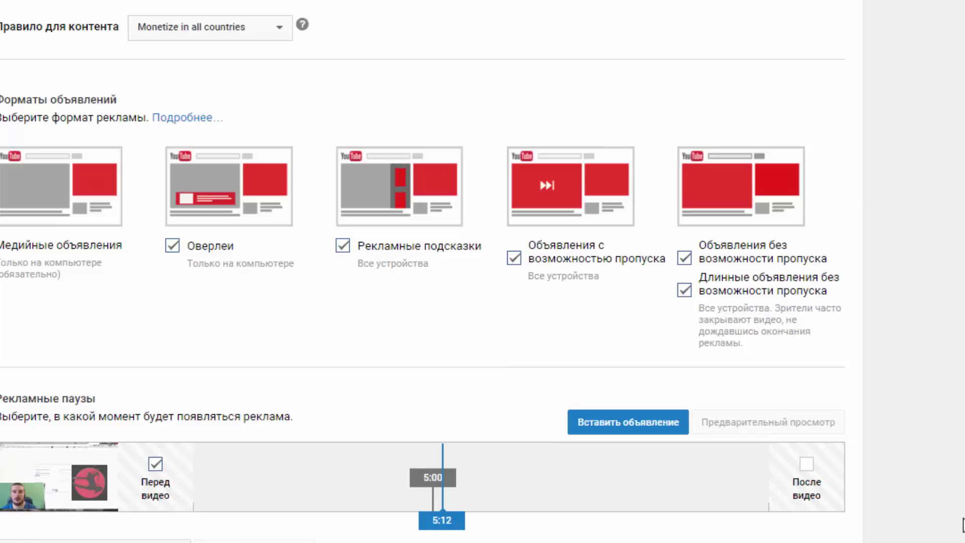
# Leave the video's monetization settings without saving and return to the video list.
pyautogui.scroll(5, 960, 528)
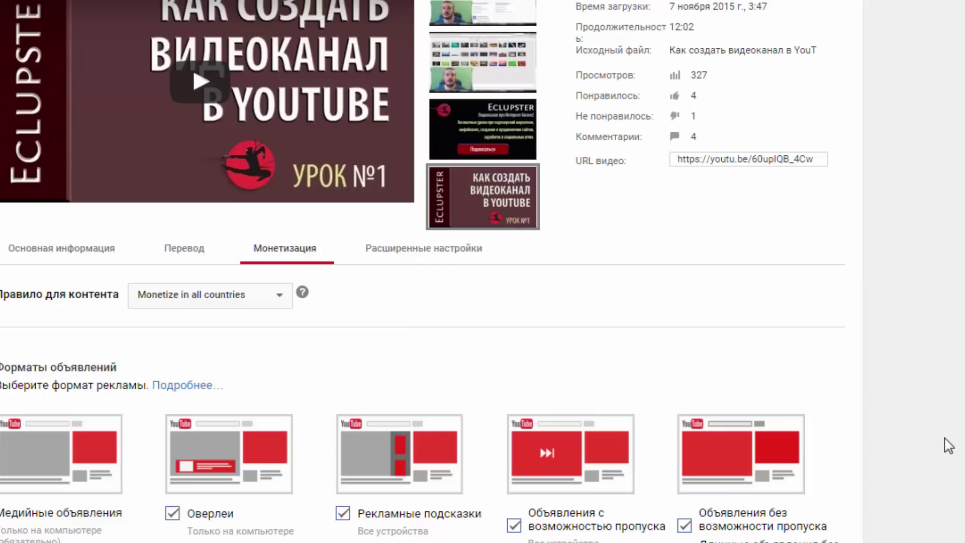
pyautogui.scroll(-3, 949, 446)
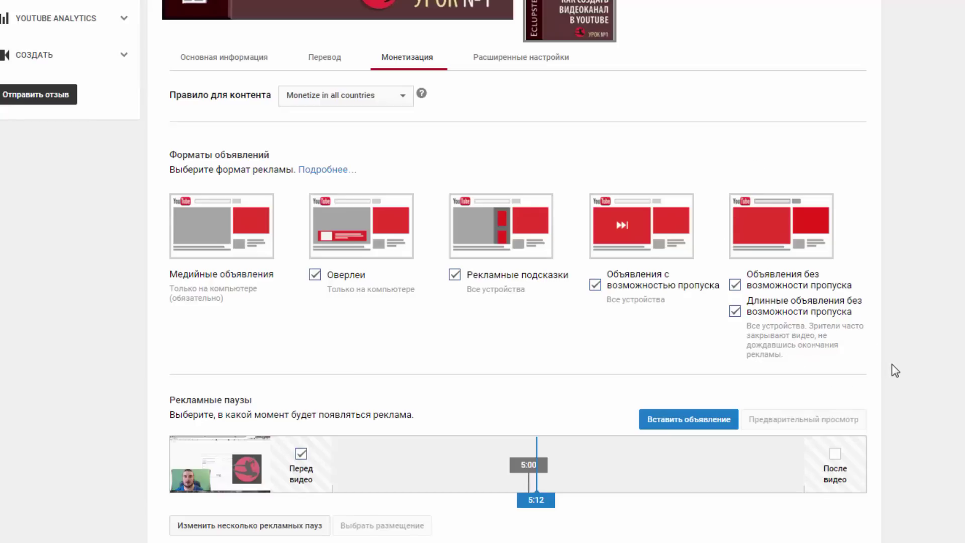
pyautogui.scroll(3, 892, 363)
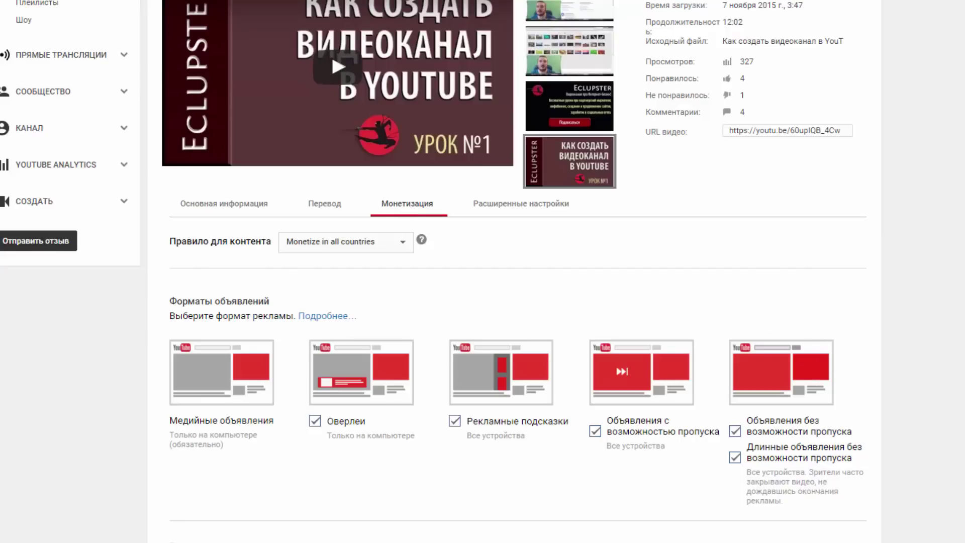
pyautogui.click(43, 4)
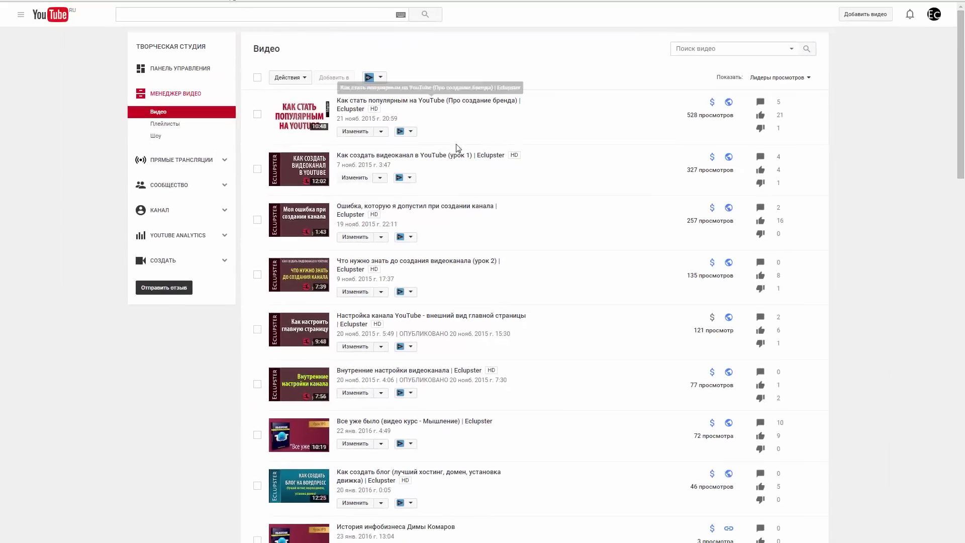
# Reopen the monetization settings of "Как создать видеоканал в YouTube (урок 1)" and look over its ad formats and ad breaks.
pyautogui.click(351, 180)
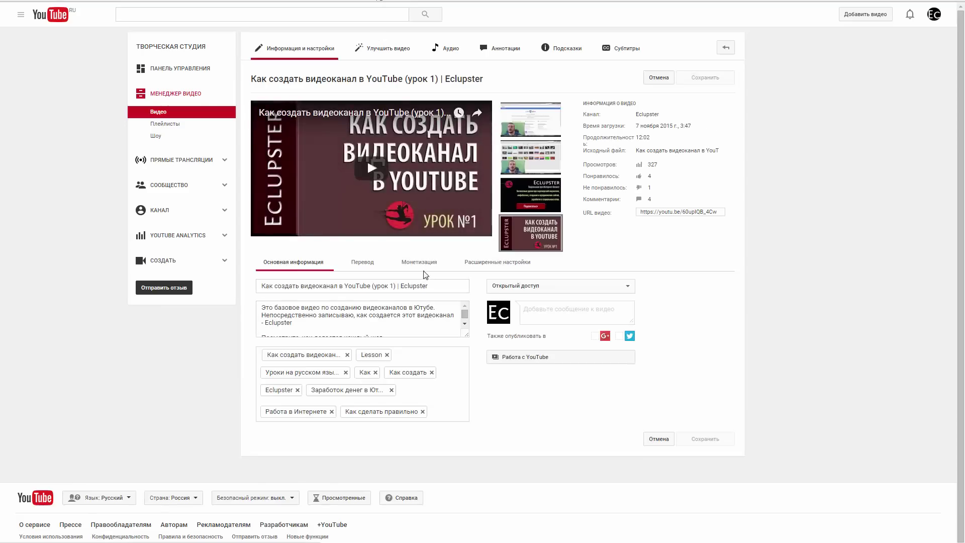
pyautogui.click(428, 270)
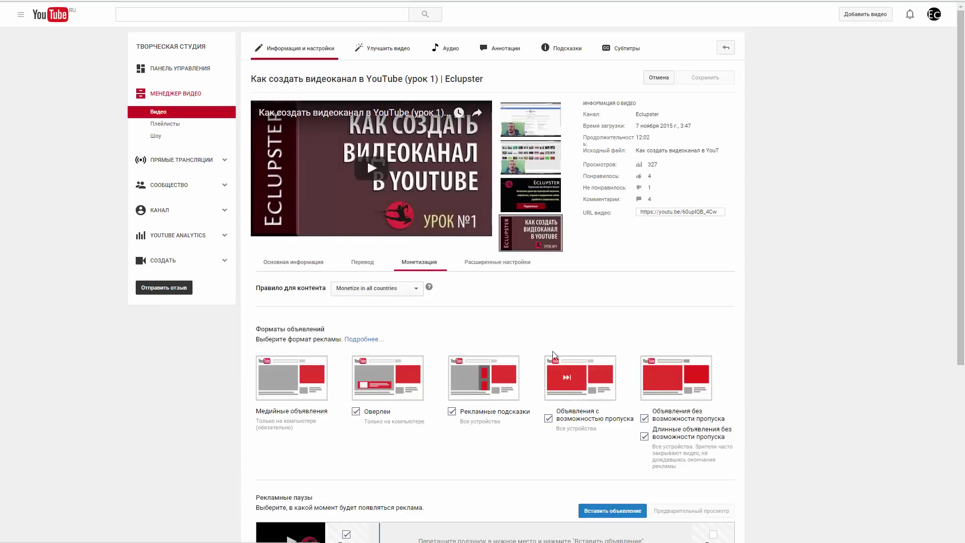
pyautogui.scroll(-1, 410, 400)
pyautogui.scroll(-1, 410, 399)
pyautogui.scroll(2, 422, 388)
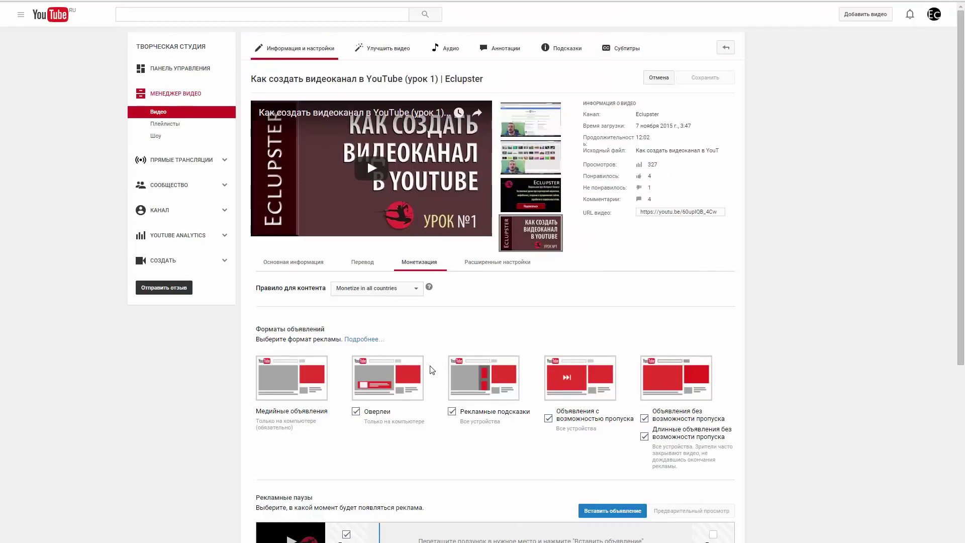